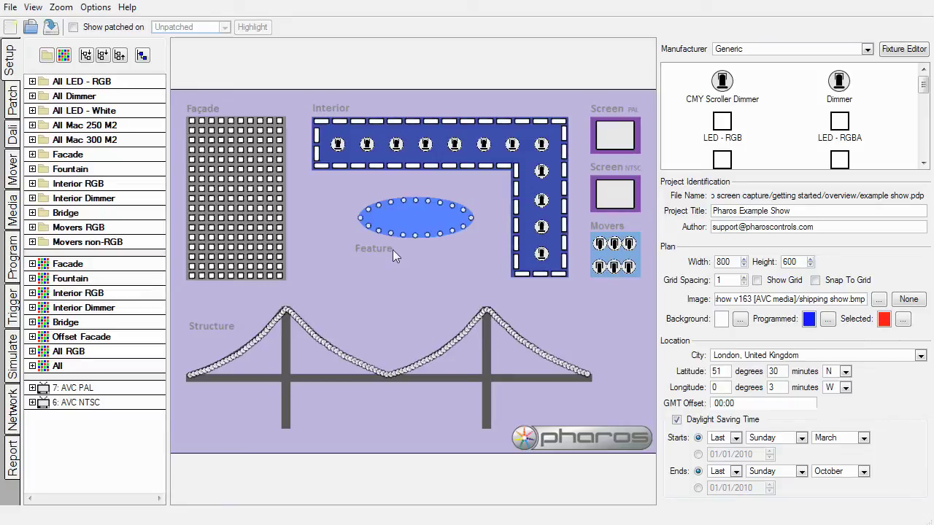
- Look through the fixture library's list of manufacturers, leaving Generic selected
{"action": "left_click", "coordinate": [871, 51]}
{"action": "mouse_move", "coordinate": [867, 73]}
{"action": "left_mouse_down"}
{"action": "mouse_move", "coordinate": [866, 162]}
{"action": "mouse_move", "coordinate": [869, 64]}
{"action": "left_mouse_up"}
{"action": "left_click", "coordinate": [867, 49]}
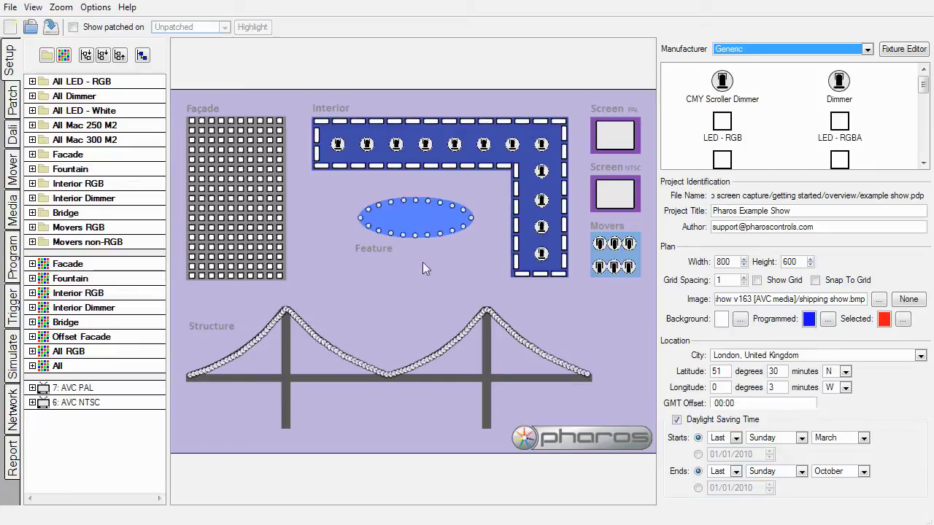
- Highlight the Fountain, Bridge and Movers non-RGB groups, followed by the Facade, Interior Dimmer and Offset Facade matrices, on the plan
{"action": "left_click", "coordinate": [76, 171]}
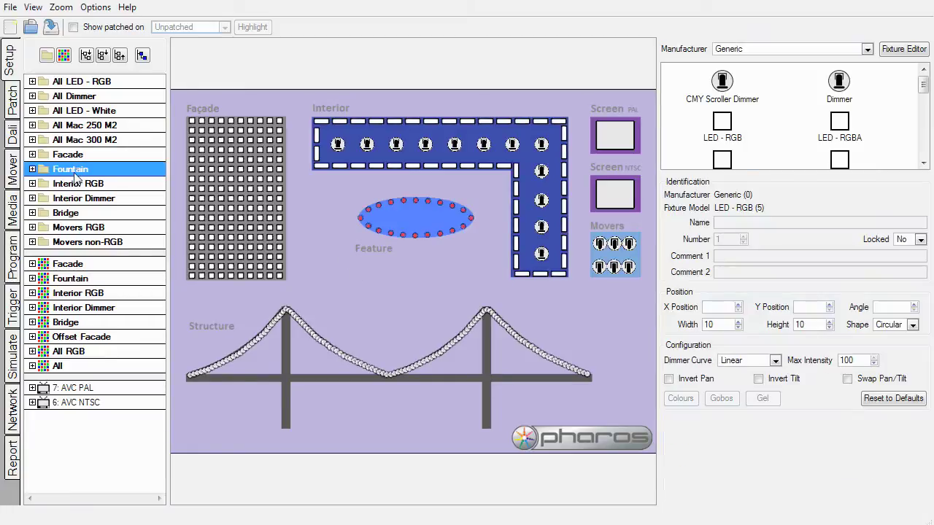
{"action": "left_click", "coordinate": [76, 215]}
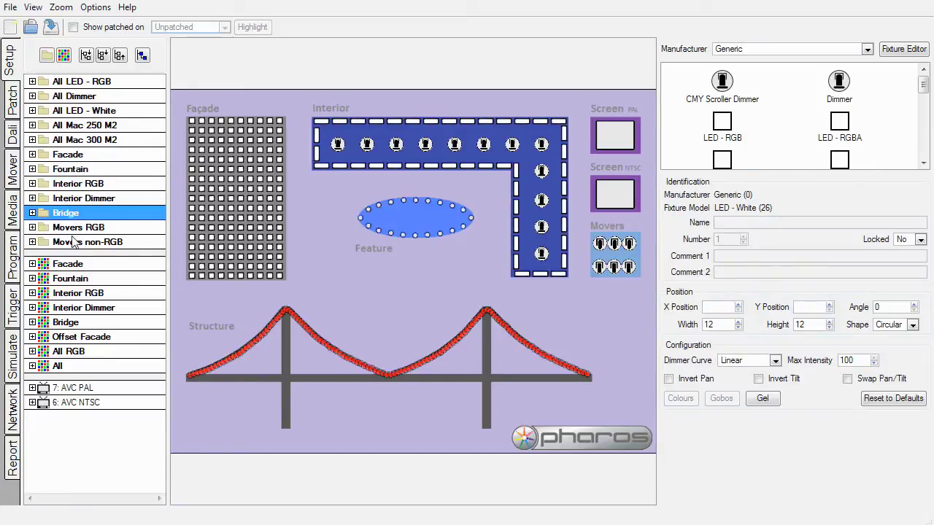
{"action": "left_click", "coordinate": [73, 242]}
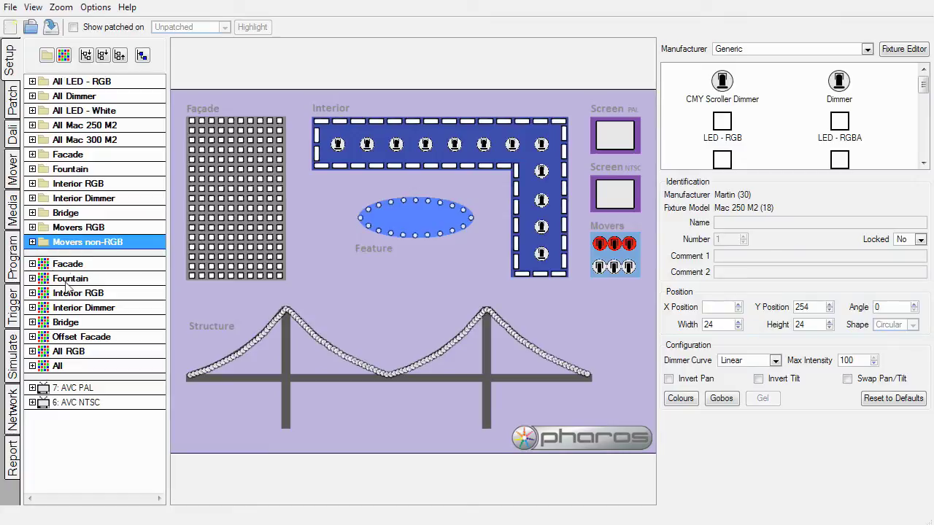
{"action": "left_click", "coordinate": [65, 266]}
{"action": "left_click", "coordinate": [68, 310]}
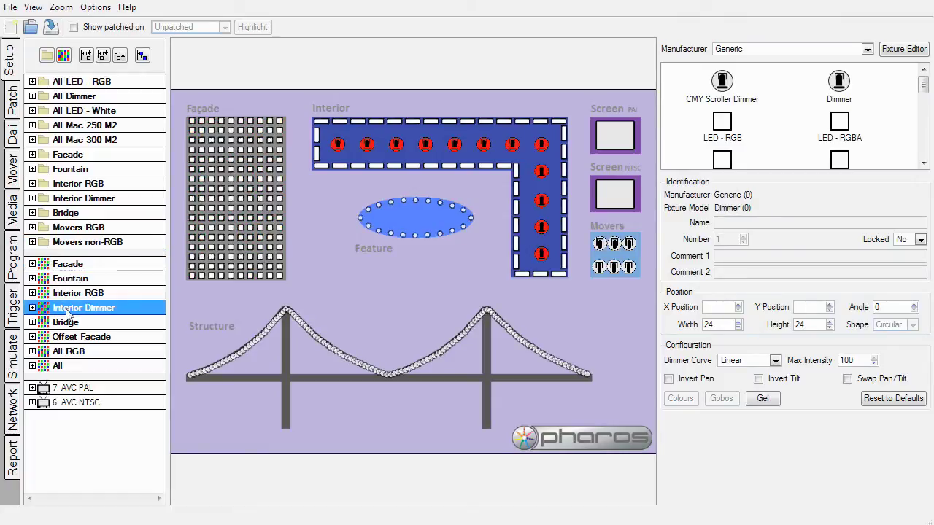
{"action": "left_click", "coordinate": [65, 340]}
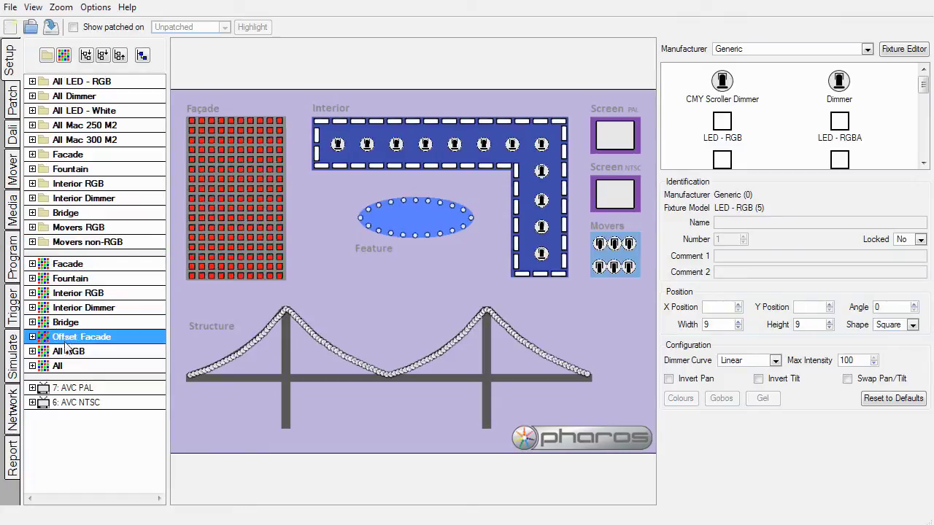
- View the Lighting effects, Media & Video and Synchronicity timelines, and browse the matrix and media presets
{"action": "left_click", "coordinate": [12, 269]}
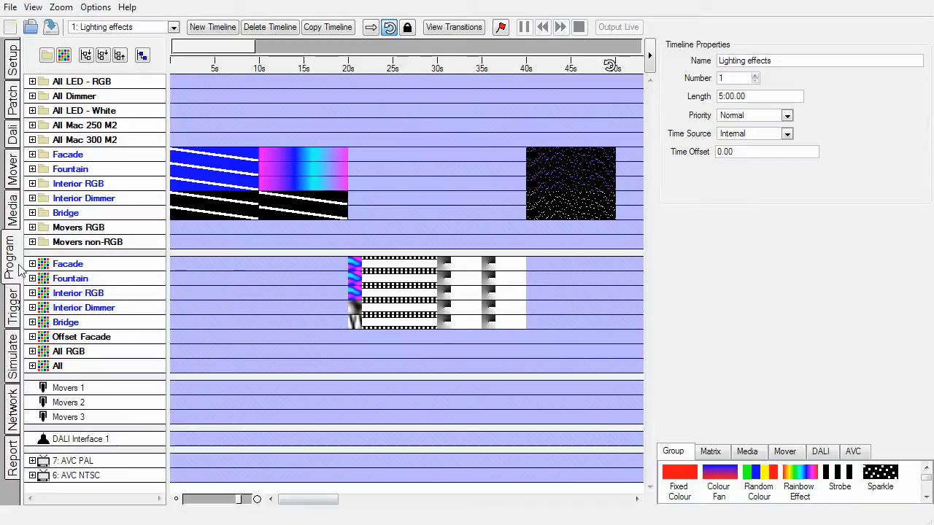
{"action": "key", "text": "Down"}
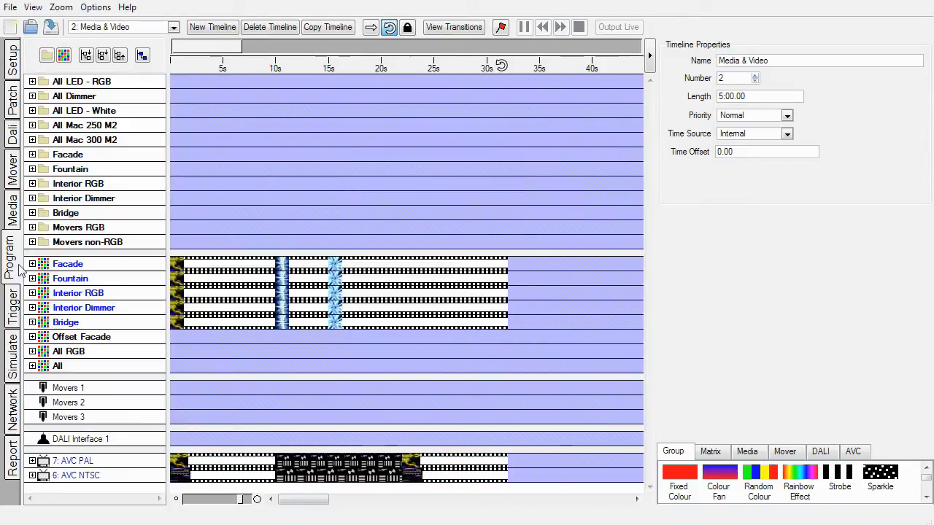
{"action": "key", "text": "Down"}
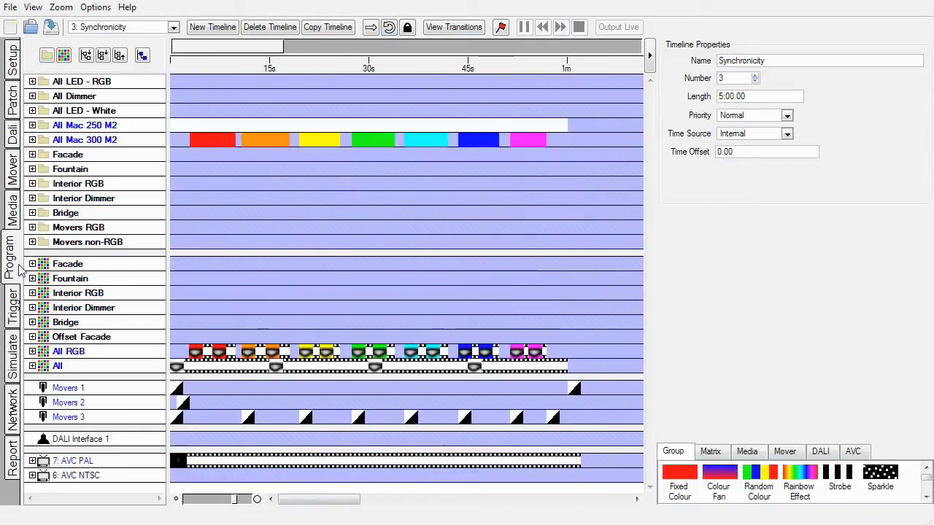
{"action": "key", "text": "Down"}
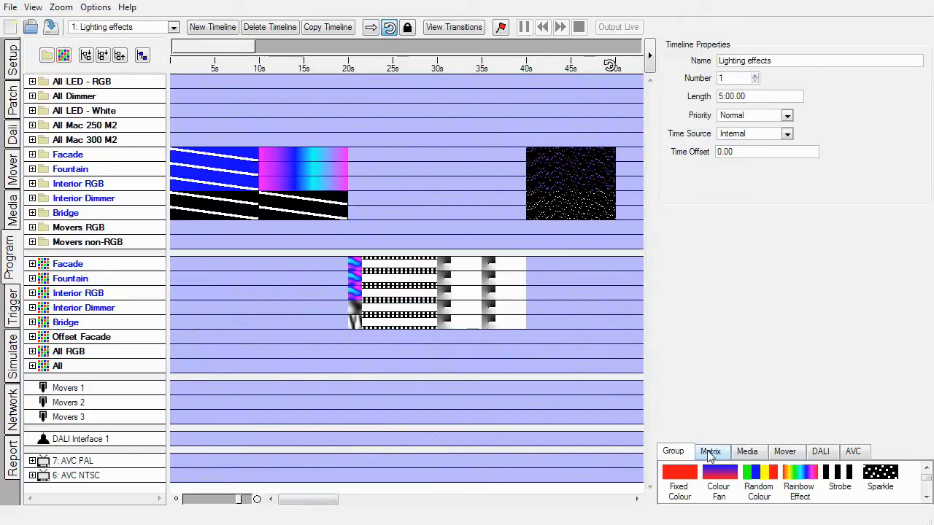
{"action": "left_click", "coordinate": [710, 453]}
{"action": "left_click", "coordinate": [749, 452]}
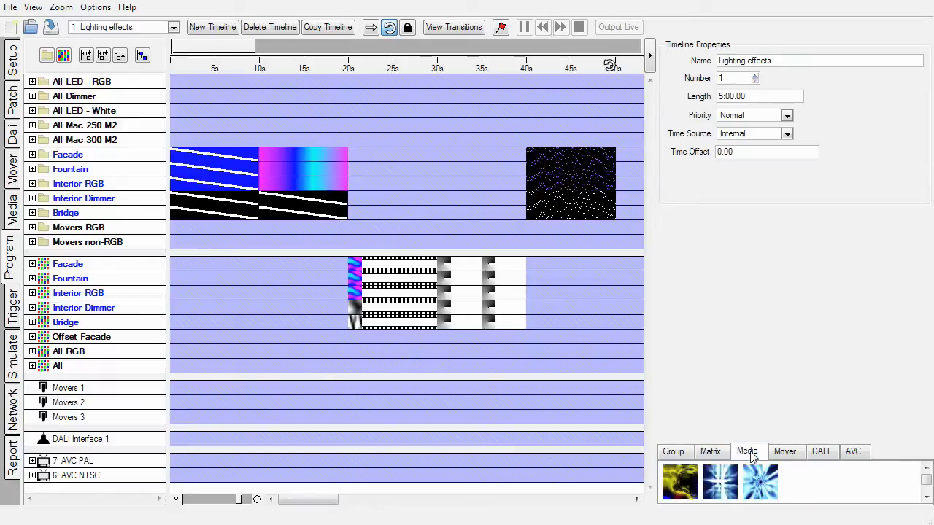
- Place a Rainbow Effect on the Fountain group at 30 s, with start colour 132, 34, 255 and offset style Spread
{"action": "left_click", "coordinate": [673, 451]}
{"action": "mouse_move", "coordinate": [810, 481]}
{"action": "left_mouse_down"}
{"action": "mouse_move", "coordinate": [494, 302]}
{"action": "mouse_move", "coordinate": [440, 208]}
{"action": "mouse_move", "coordinate": [445, 178]}
{"action": "left_mouse_up"}
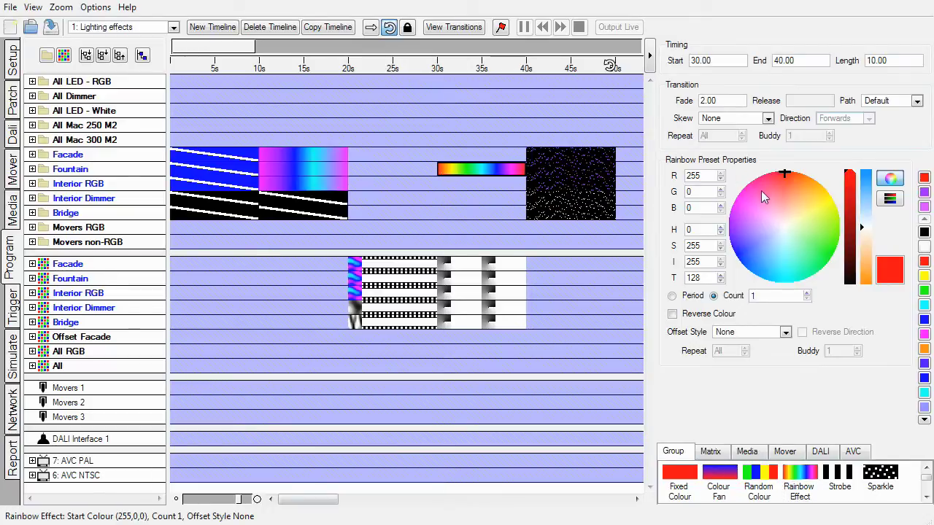
{"action": "left_click_drag", "start_coordinate": [762, 199], "coordinate": [737, 230]}
{"action": "left_click", "coordinate": [785, 332]}
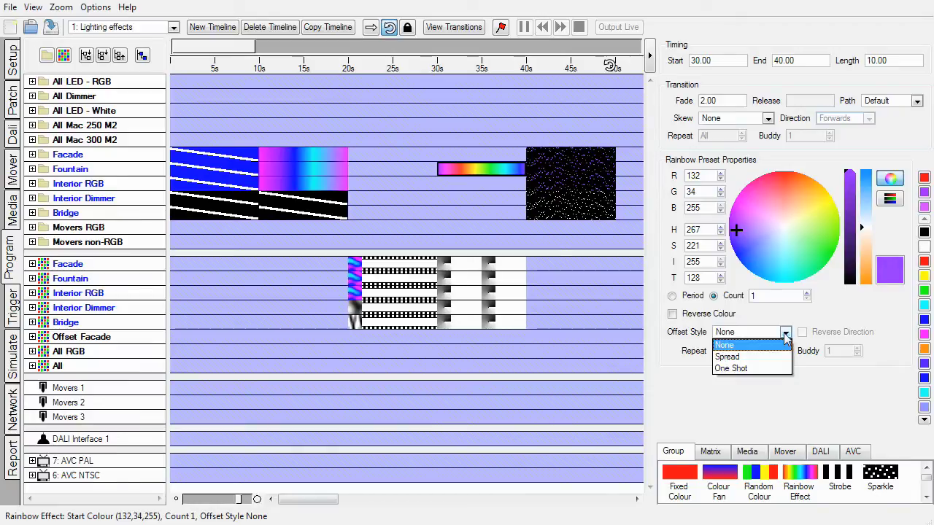
{"action": "left_click", "coordinate": [775, 356]}
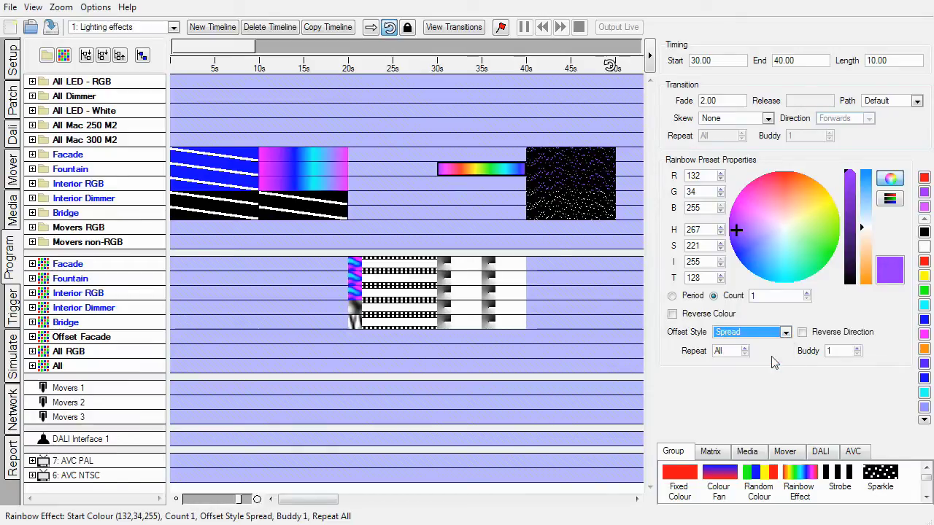
- Inspect the properties of existing group and matrix presets on the Lighting effects timeline, including the Colour Chase, Perlin Noise and 2D Colour On Colour presets
{"action": "left_click", "coordinate": [208, 164]}
{"action": "left_click", "coordinate": [291, 175]}
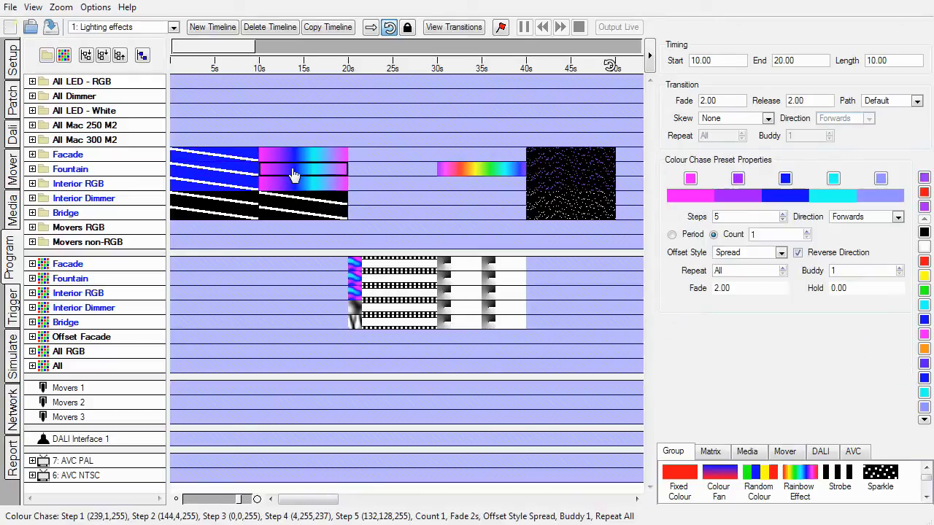
{"action": "left_click", "coordinate": [549, 186]}
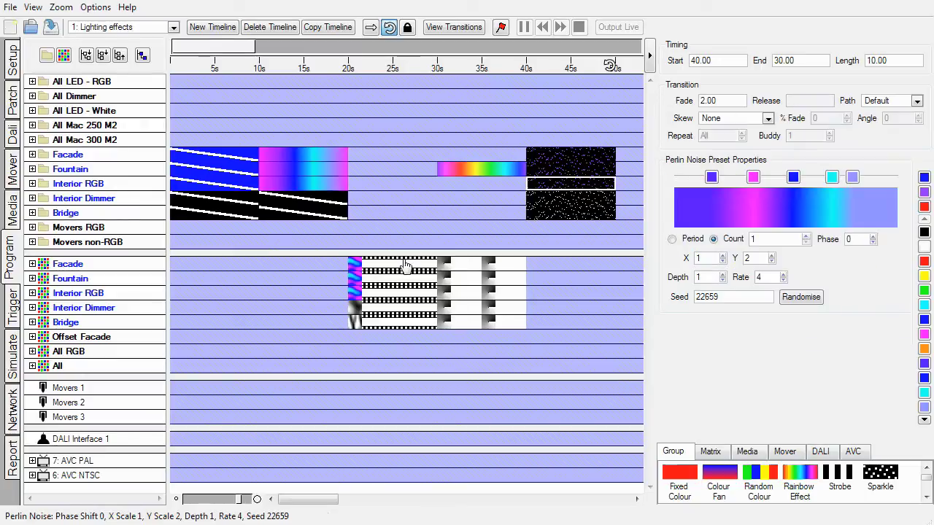
{"action": "left_click", "coordinate": [407, 265]}
{"action": "left_click", "coordinate": [479, 281]}
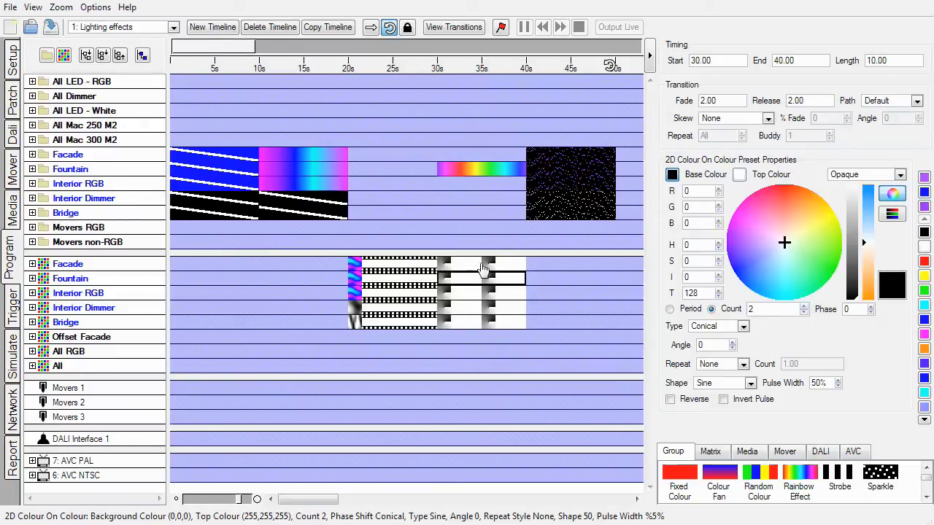
- Delete the rainbow preset from the Fountain group's row on the timeline
{"action": "left_click", "coordinate": [498, 174]}
{"action": "key", "text": "Delete"}
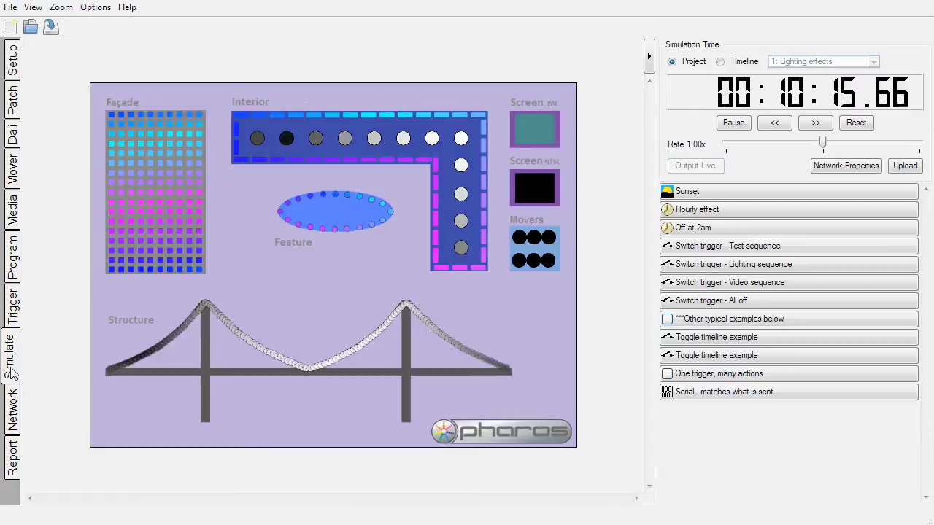
- Watch the project's lighting play back on the plan in the simulation
{"action": "left_click", "coordinate": [11, 368]}
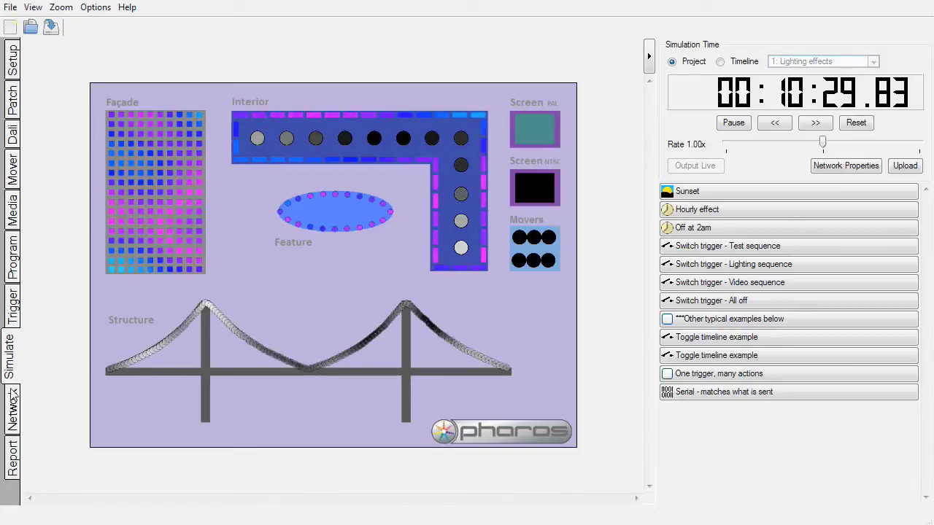
- Examine the project's trigger list and the available trigger, condition and action types
{"action": "left_click", "coordinate": [11, 306]}
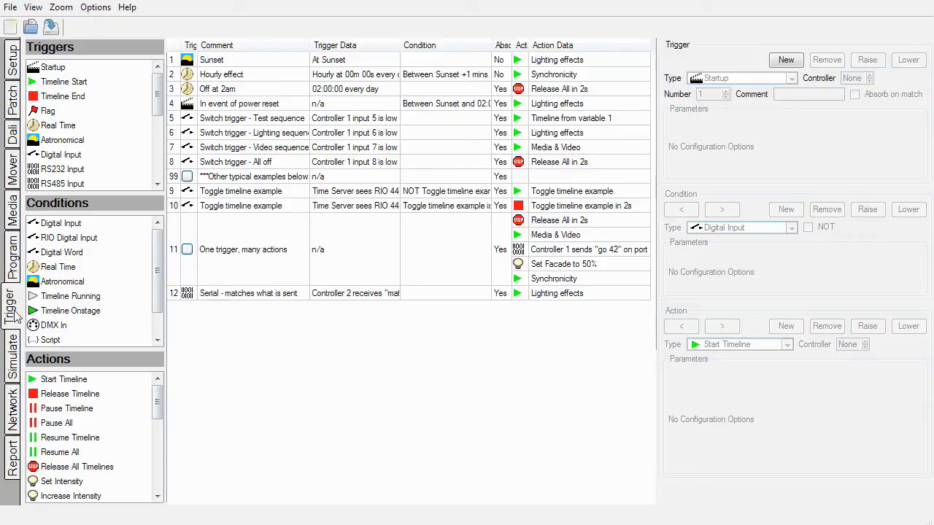
{"action": "scroll", "coordinate": [159, 105], "scroll_direction": "down", "scroll_amount": 1}
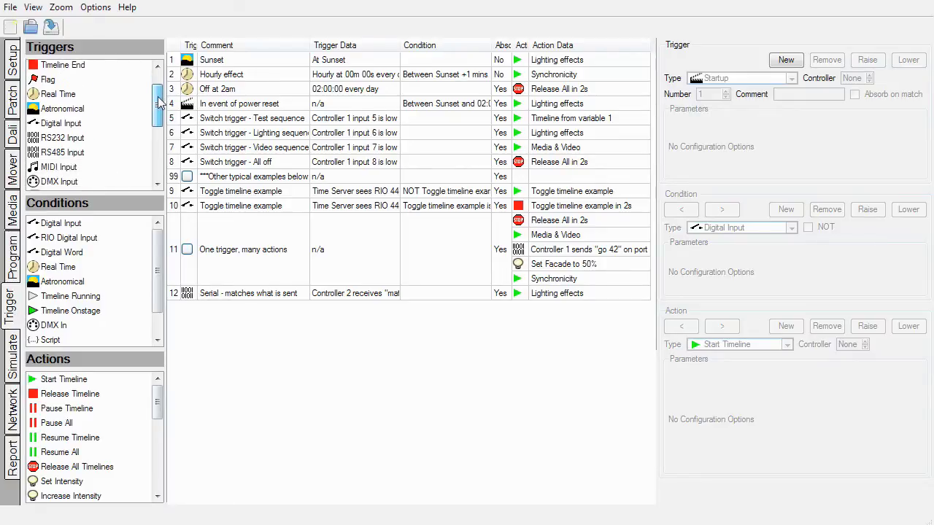
{"action": "scroll", "coordinate": [159, 104], "scroll_direction": "down", "scroll_amount": 1}
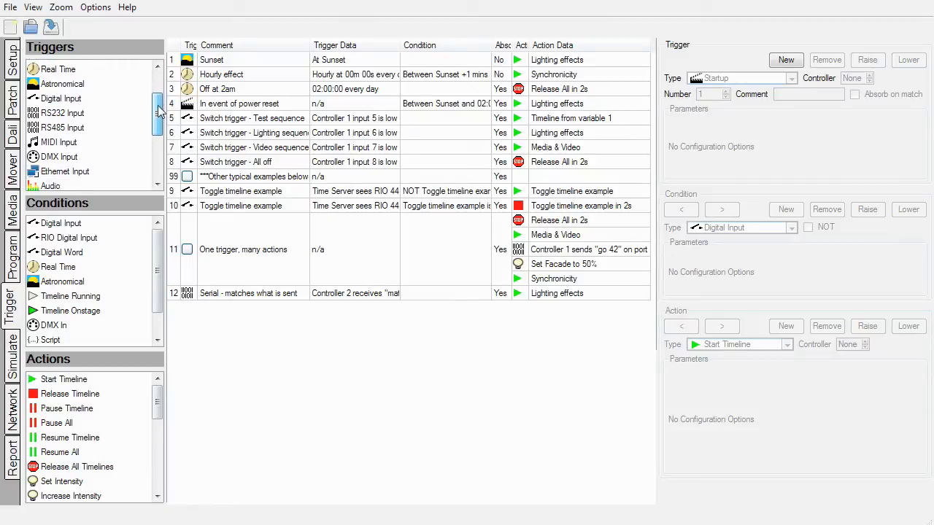
{"action": "mouse_move", "coordinate": [159, 109]}
{"action": "left_mouse_down"}
{"action": "mouse_move", "coordinate": [159, 100]}
{"action": "mouse_move", "coordinate": [159, 127]}
{"action": "left_mouse_up"}
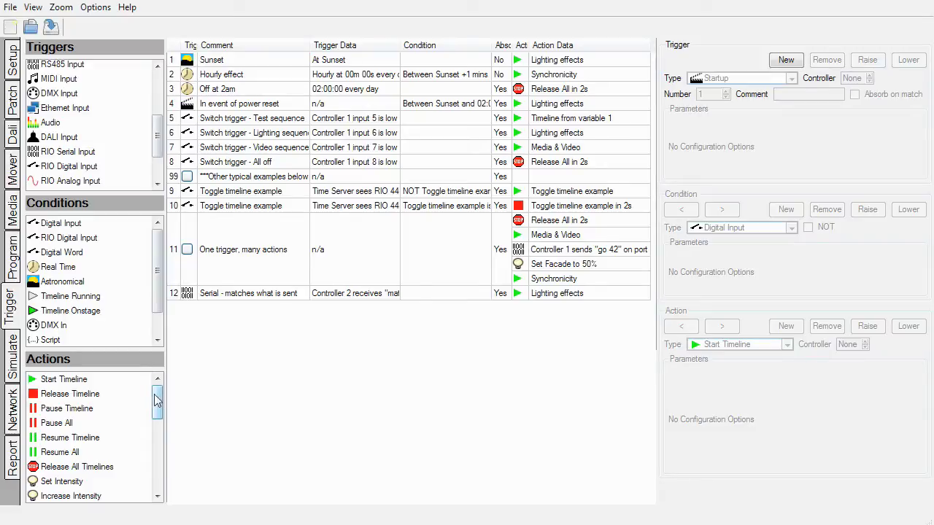
{"action": "left_click_drag", "start_coordinate": [155, 399], "coordinate": [160, 443]}
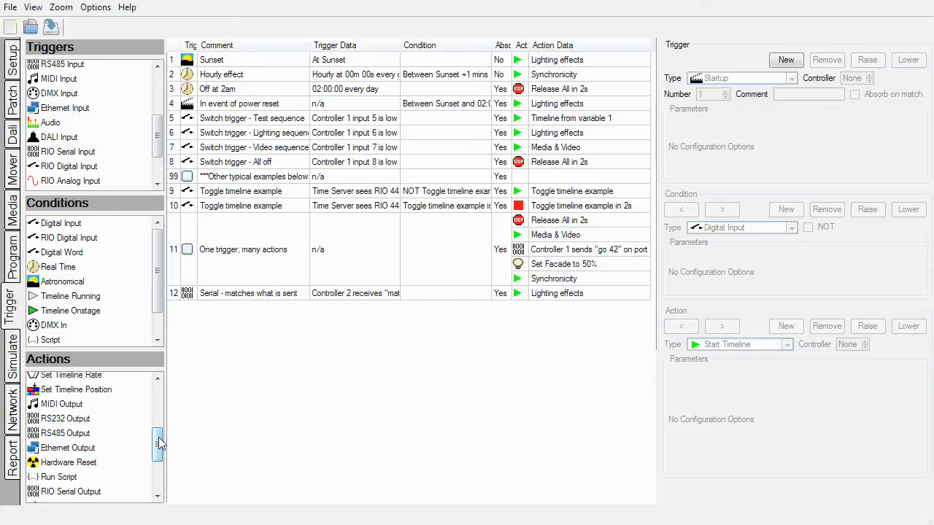
{"action": "left_click_drag", "start_coordinate": [159, 437], "coordinate": [159, 439]}
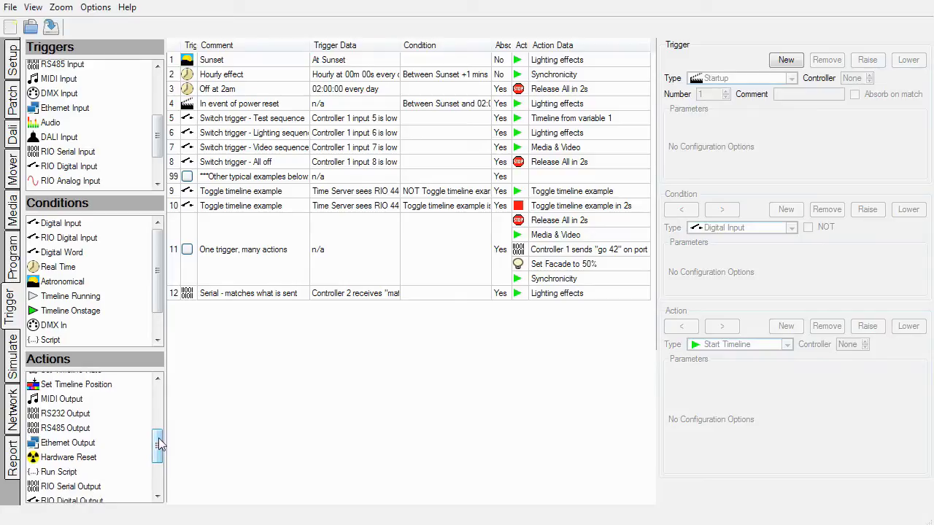
{"action": "mouse_move", "coordinate": [158, 301]}
{"action": "left_mouse_down"}
{"action": "mouse_move", "coordinate": [159, 328]}
{"action": "mouse_move", "coordinate": [160, 305]}
{"action": "left_mouse_up"}
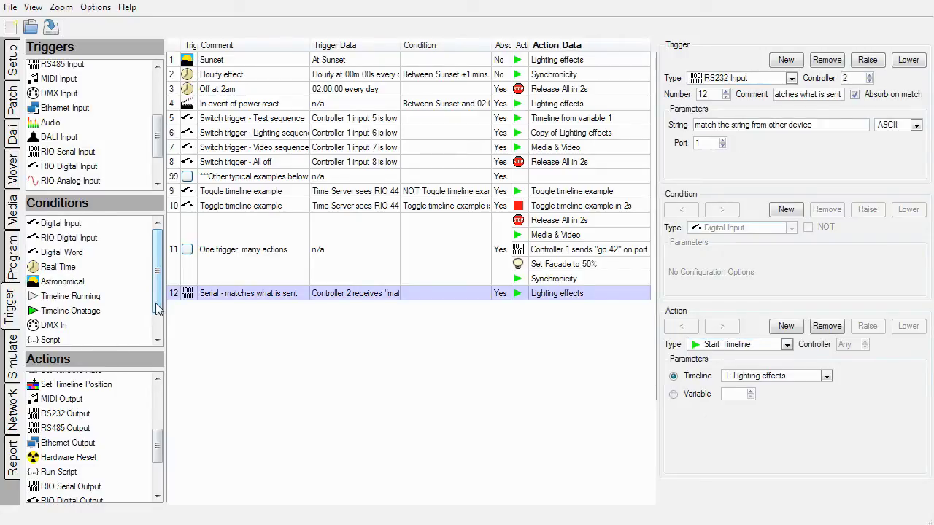
- Patch the Fountain group to DMX 1 of controller LPC 1, starting at channel 1
{"action": "left_click", "coordinate": [15, 110]}
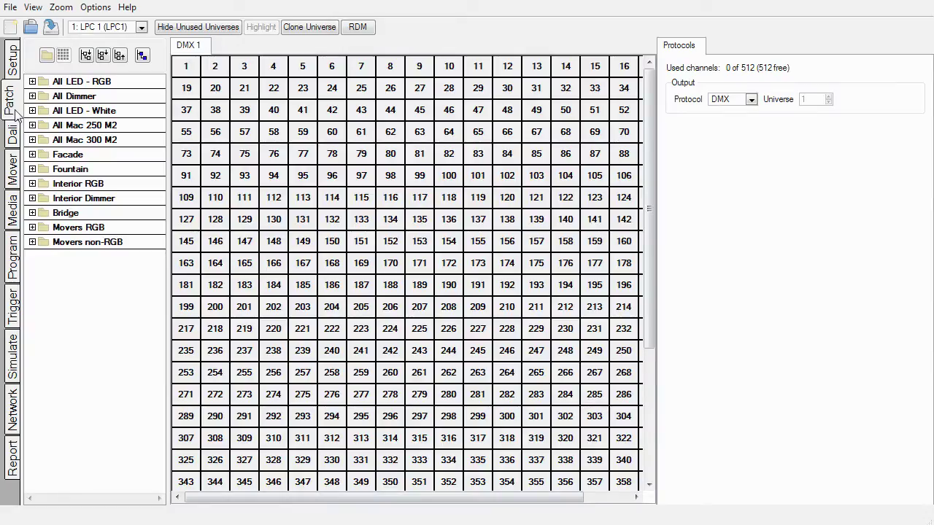
{"action": "left_click", "coordinate": [134, 28]}
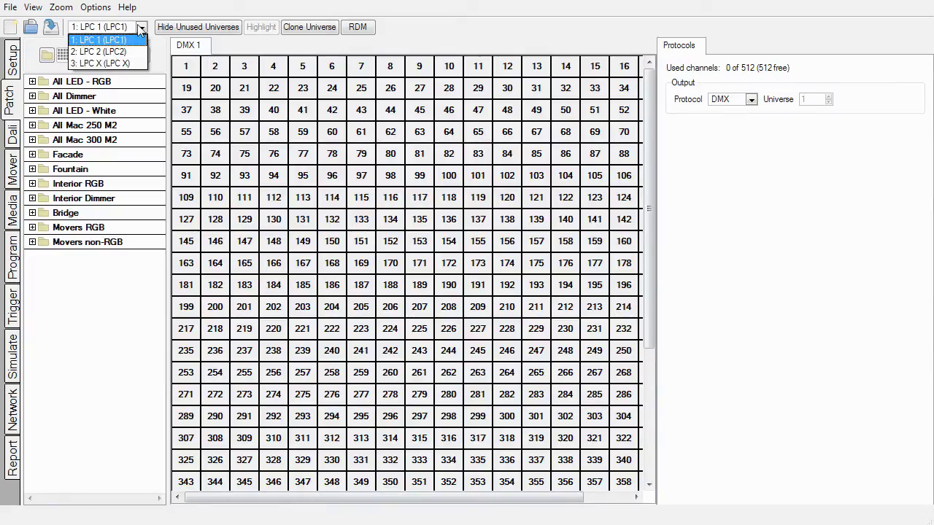
{"action": "left_click", "coordinate": [141, 27]}
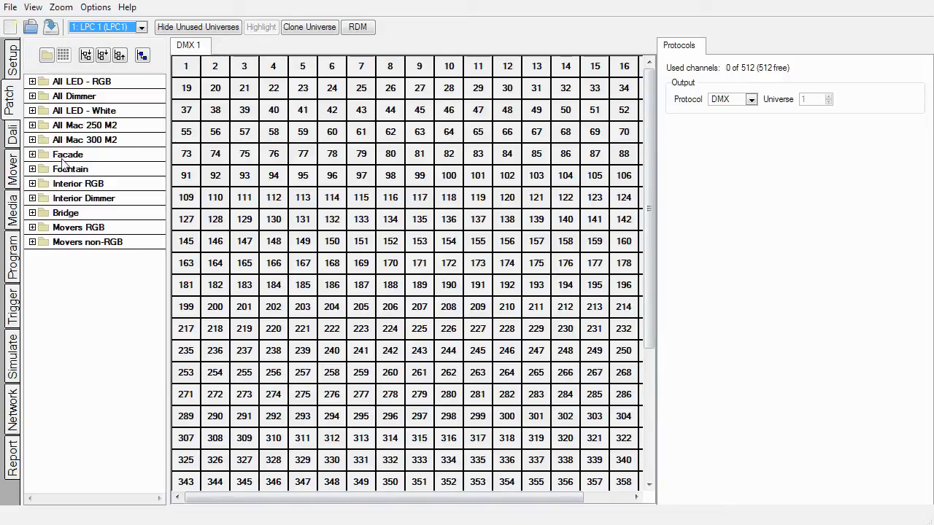
{"action": "left_click_drag", "start_coordinate": [65, 164], "coordinate": [181, 76]}
- Move fixture 246 to DMX channel 96 and fixture 241 to channel 63, and patch the All Mac 300 M2 group from channel 110
{"action": "left_click_drag", "start_coordinate": [294, 130], "coordinate": [353, 172]}
{"action": "left_click_drag", "start_coordinate": [394, 115], "coordinate": [444, 143]}
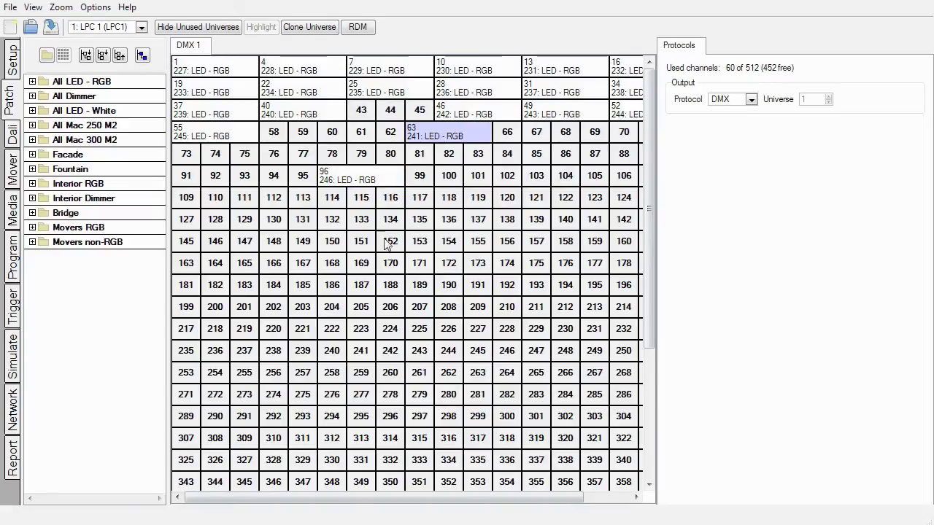
{"action": "left_click_drag", "start_coordinate": [67, 142], "coordinate": [224, 210]}
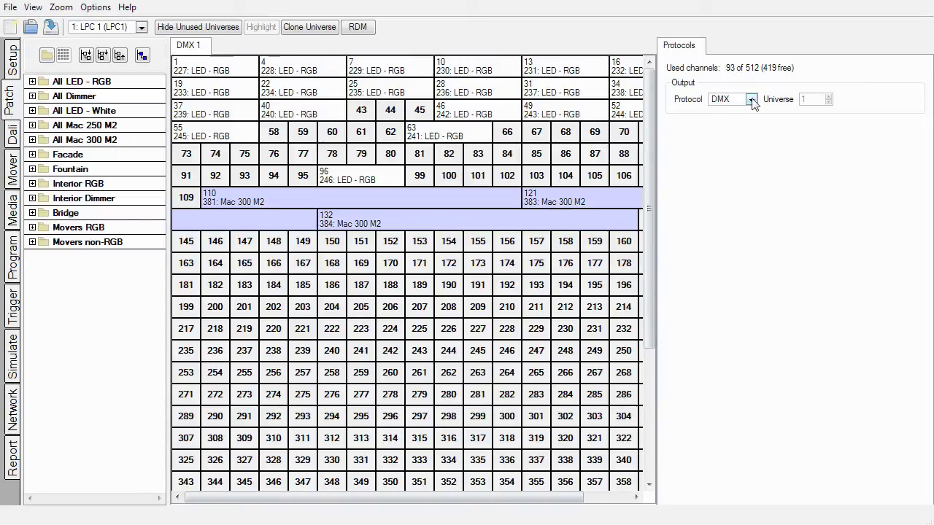
- View the output protocol options for the patch and the ballast patch and groups of DALI Interface 1
{"action": "left_click", "coordinate": [750, 100]}
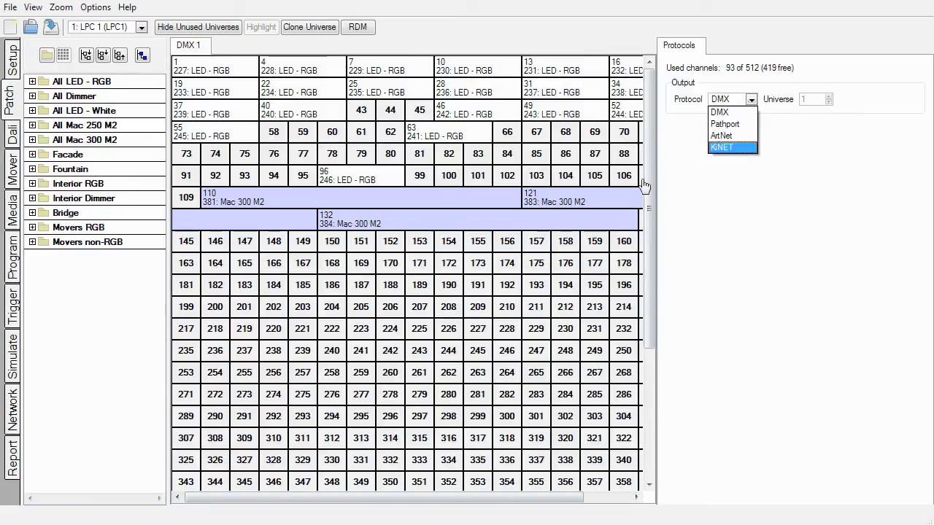
{"action": "left_click", "coordinate": [13, 136]}
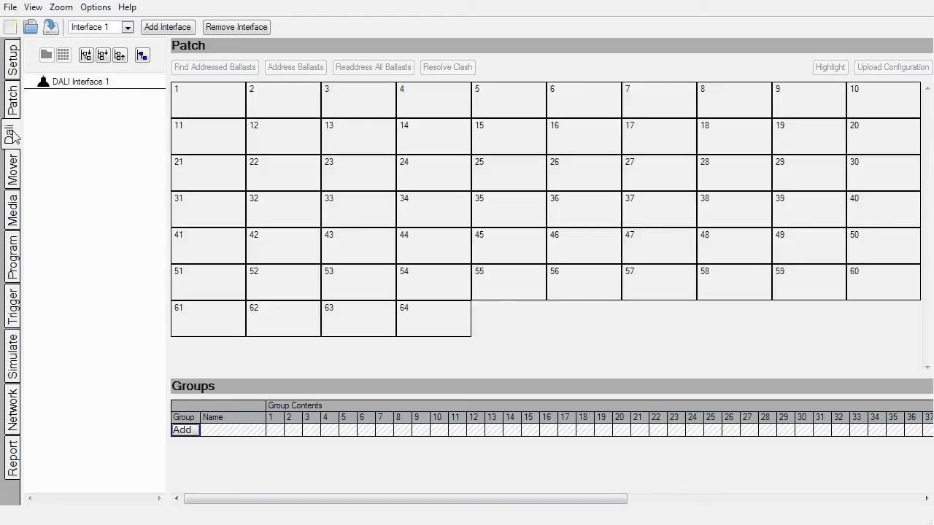
- Show the mover presets and select all six moving lights on the plan to view their intensity controls
{"action": "left_click", "coordinate": [14, 171]}
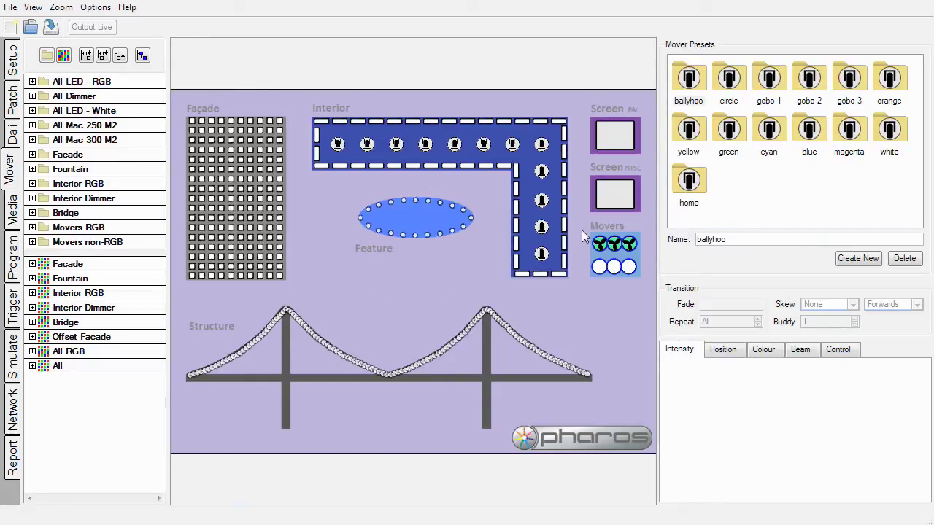
{"action": "left_click_drag", "start_coordinate": [624, 289], "coordinate": [645, 287]}
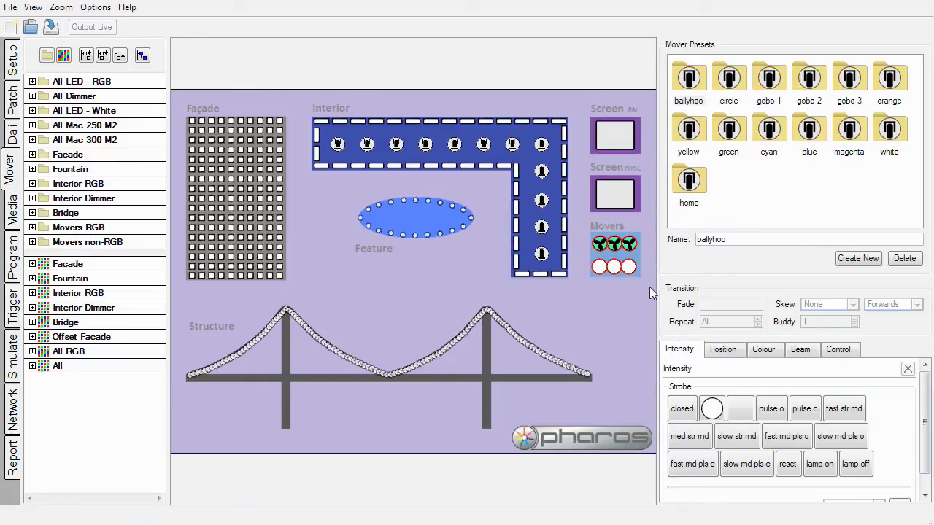
- View the position, colour and beam controls of the selected moving lights
{"action": "left_click", "coordinate": [763, 350]}
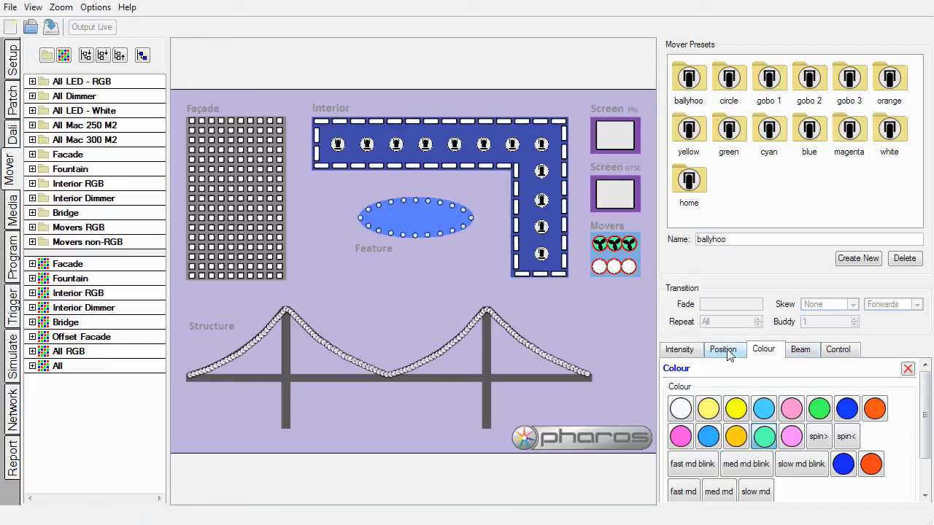
{"action": "left_click", "coordinate": [724, 350]}
{"action": "left_click", "coordinate": [763, 351]}
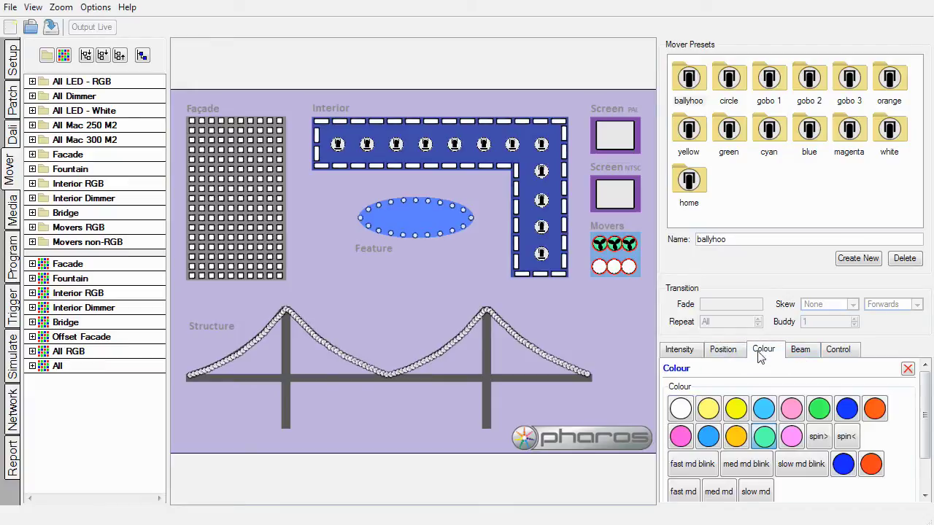
{"action": "left_click", "coordinate": [808, 358]}
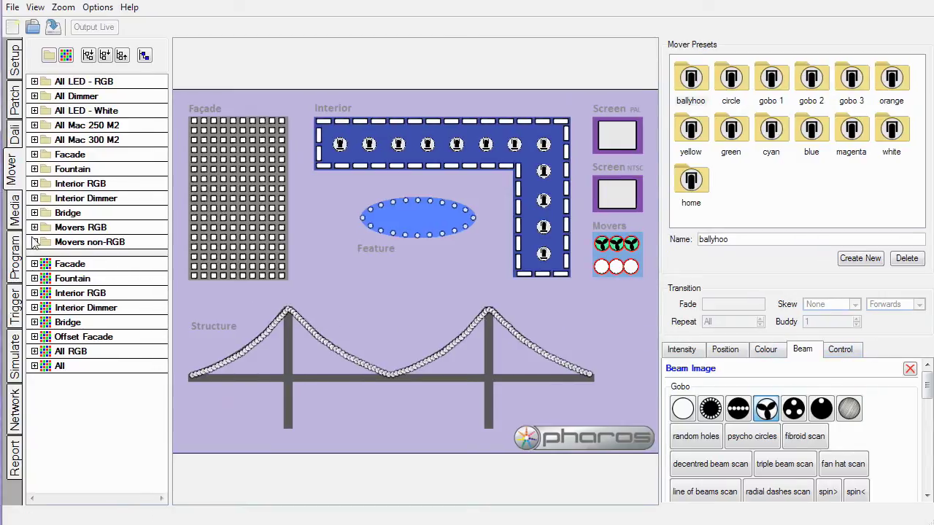
- View the Fountain and Bridge pixel matrices in the media view and highlight the Bridge group's fixtures on its matrix
{"action": "left_click", "coordinate": [15, 216]}
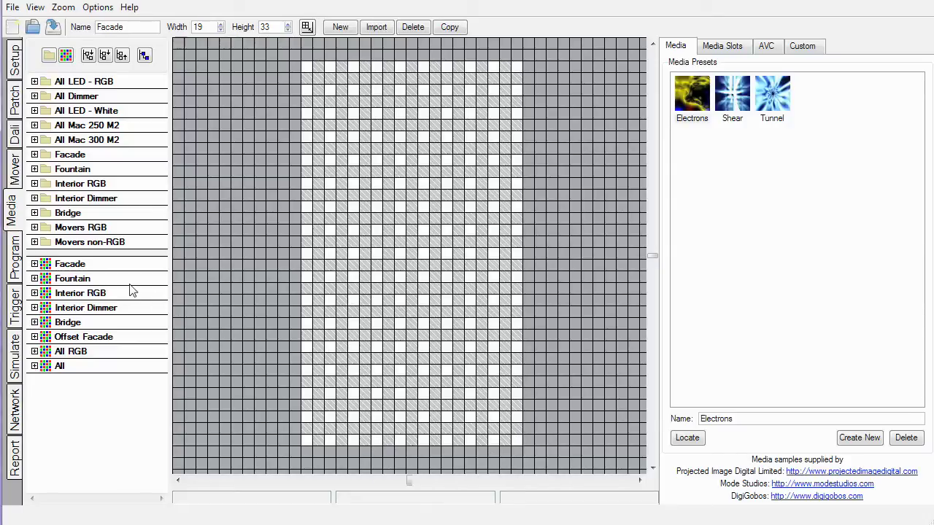
{"action": "left_click", "coordinate": [88, 278]}
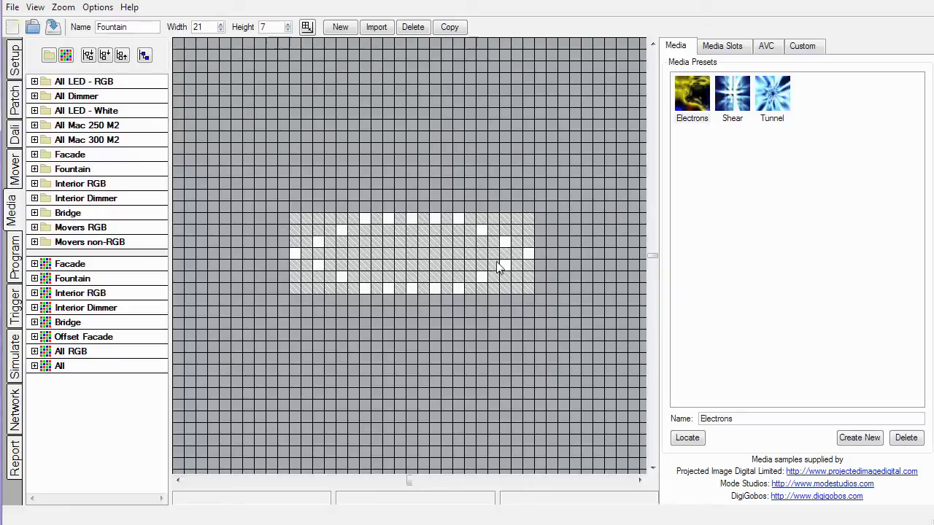
{"action": "left_click", "coordinate": [73, 322]}
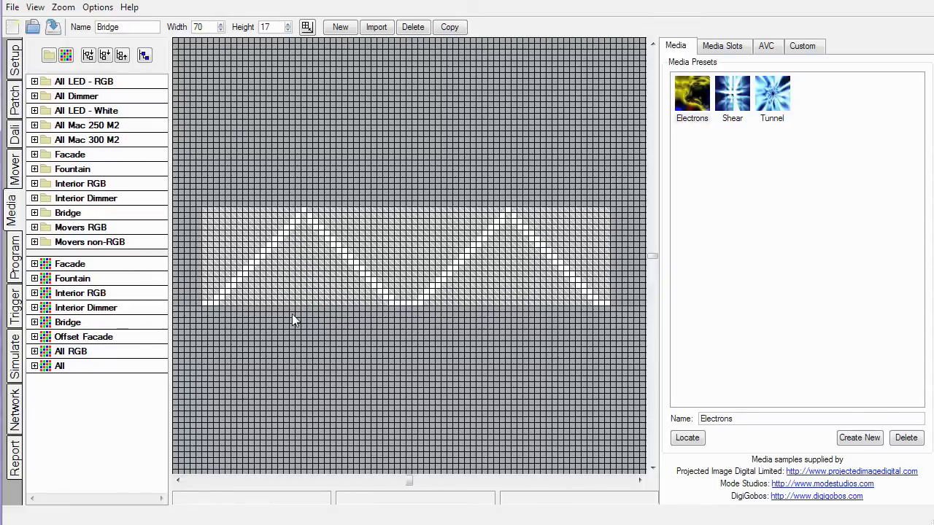
{"action": "left_click", "coordinate": [102, 212]}
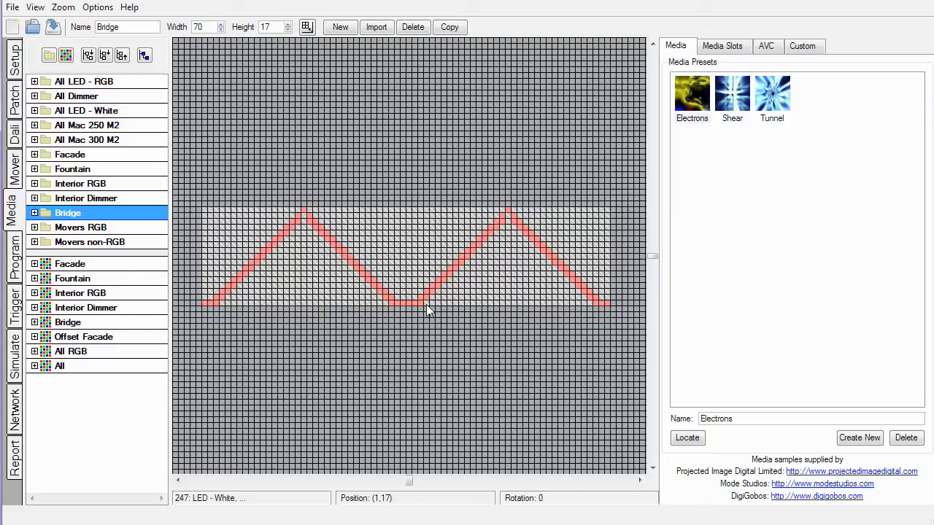
- View the network settings of controller LPC 1: its properties, output protocols, expansion modules and controller configuration
{"action": "left_click", "coordinate": [13, 413]}
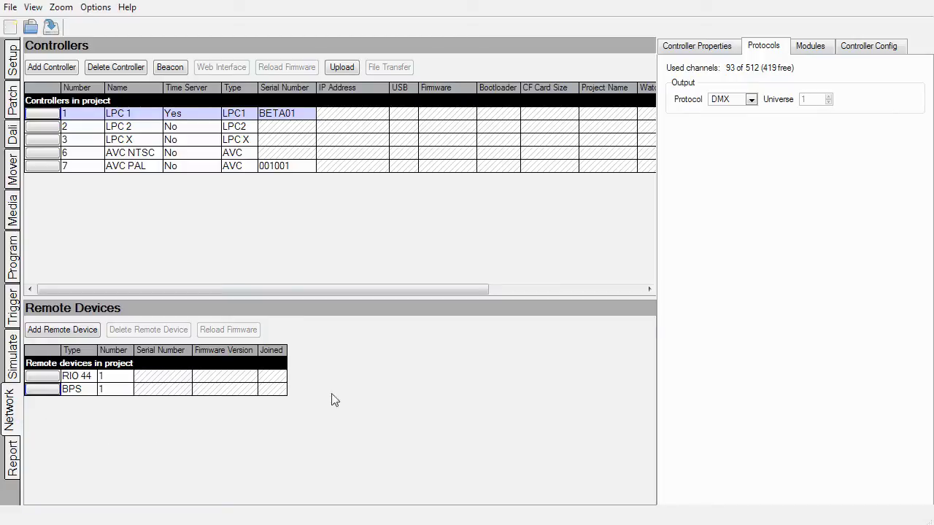
{"action": "left_click", "coordinate": [722, 47]}
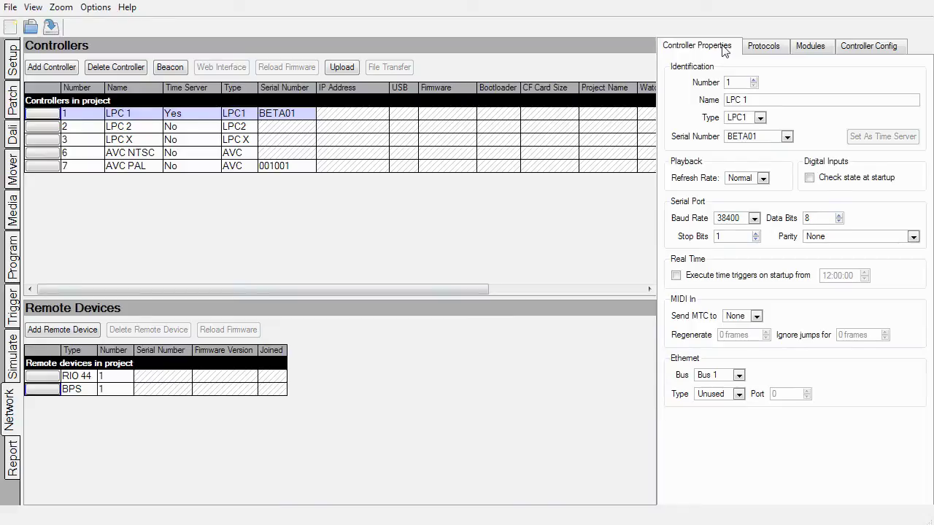
{"action": "left_click", "coordinate": [777, 48]}
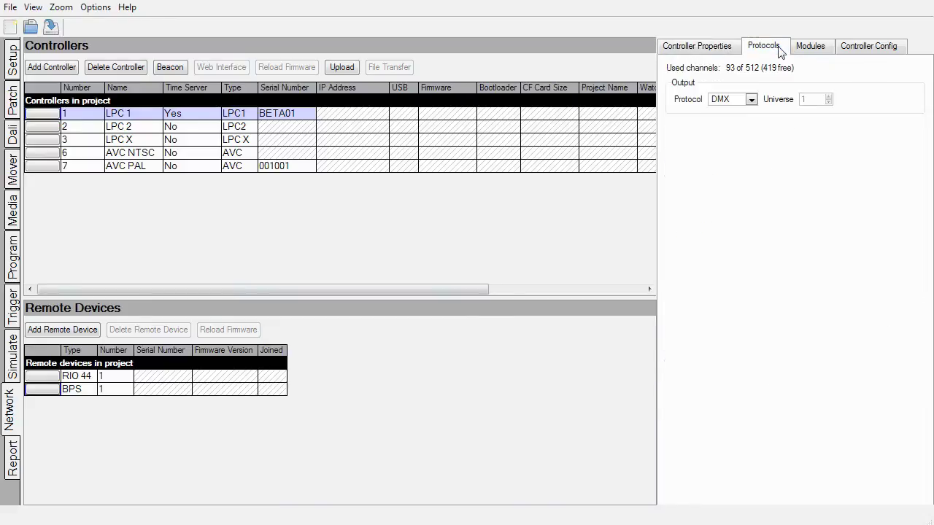
{"action": "left_click", "coordinate": [815, 54]}
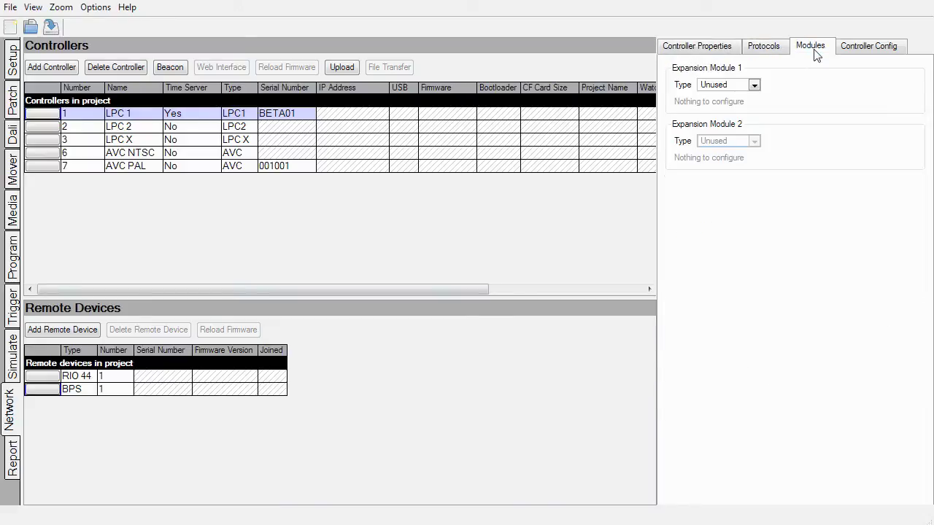
{"action": "left_click", "coordinate": [849, 51]}
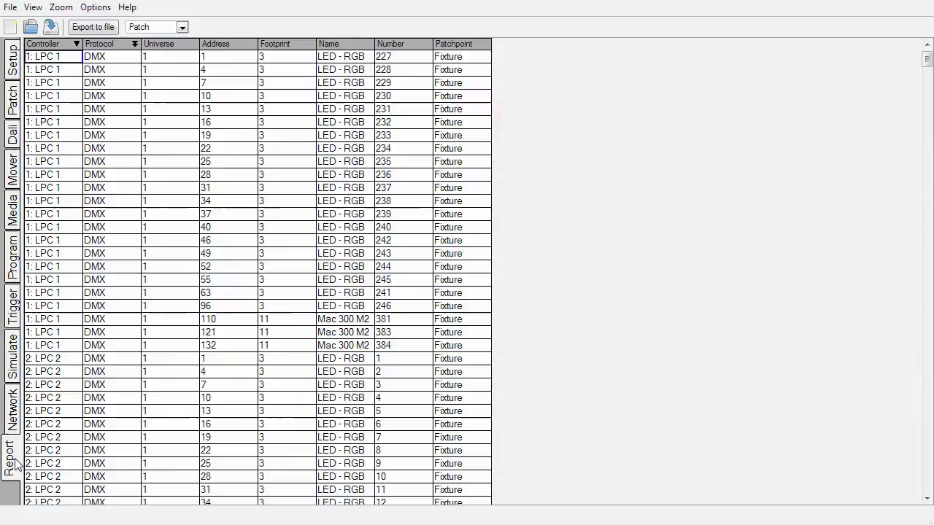
- View the project's Patch, Equipment and All Timelines reports
{"action": "left_click", "coordinate": [20, 465]}
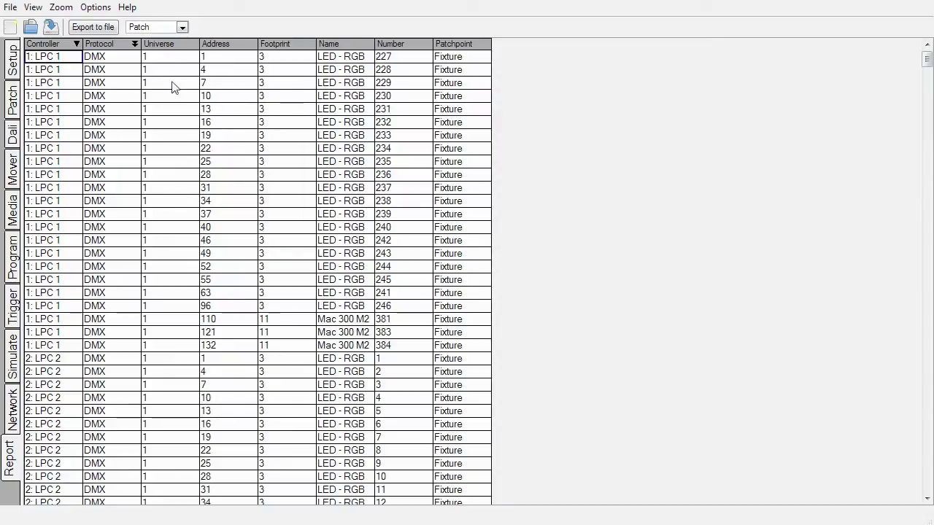
{"action": "left_click", "coordinate": [172, 29]}
{"action": "left_click", "coordinate": [147, 40]}
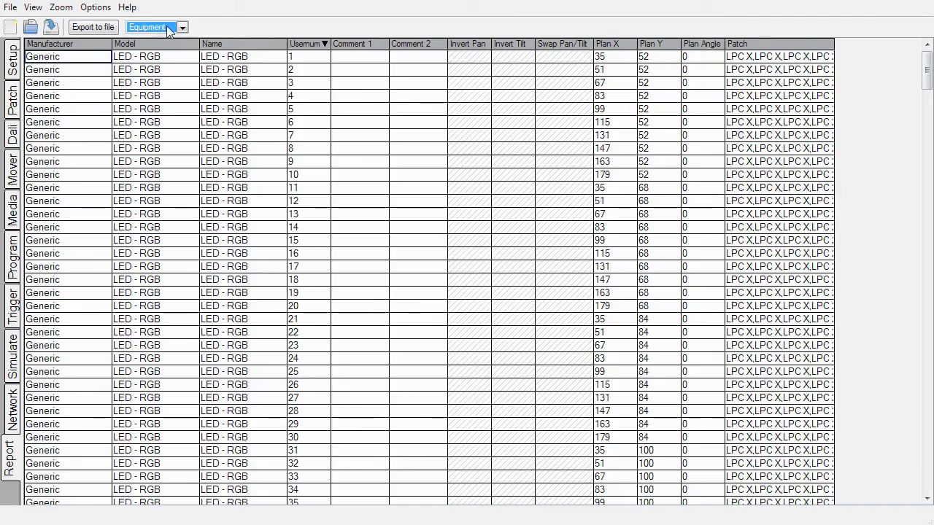
{"action": "left_click", "coordinate": [166, 27]}
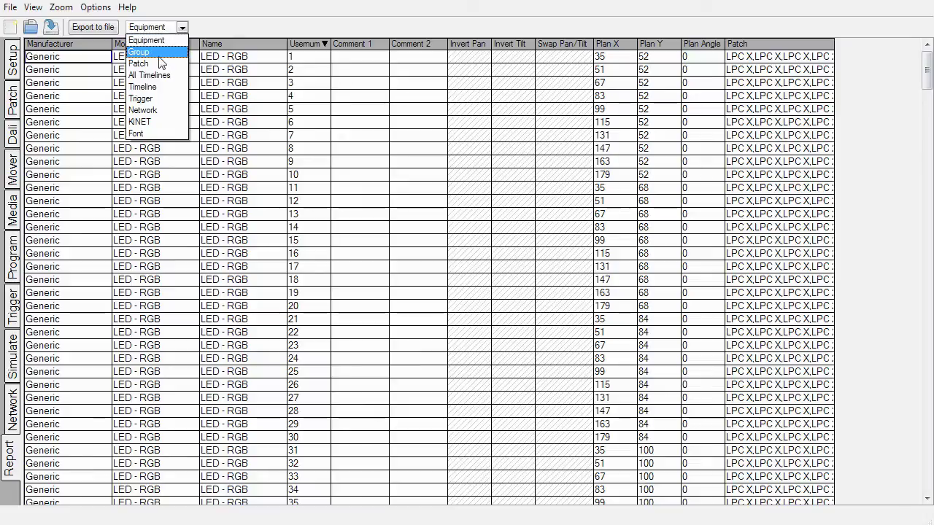
{"action": "left_click", "coordinate": [159, 76]}
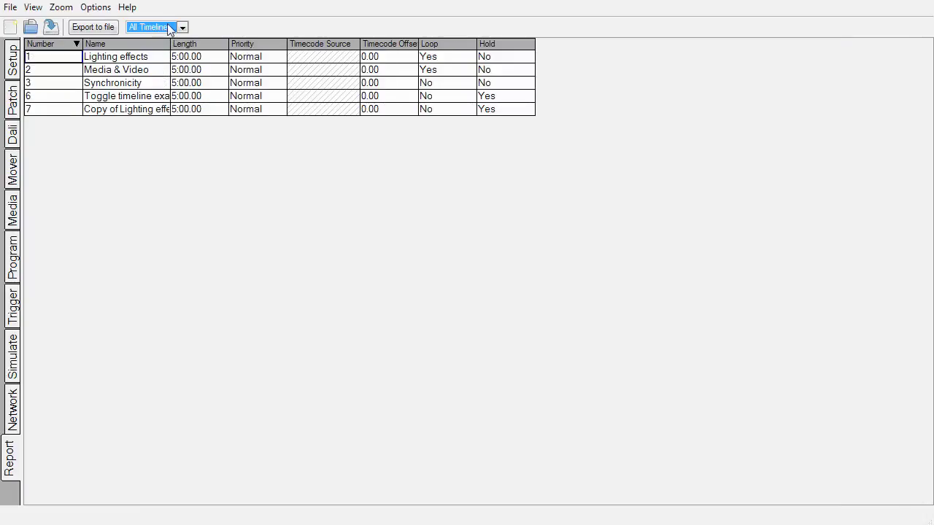
- View the Timeline report for Lighting effects and the Trigger report, and return to the project simulation
{"action": "left_click", "coordinate": [172, 27]}
{"action": "left_click", "coordinate": [159, 88]}
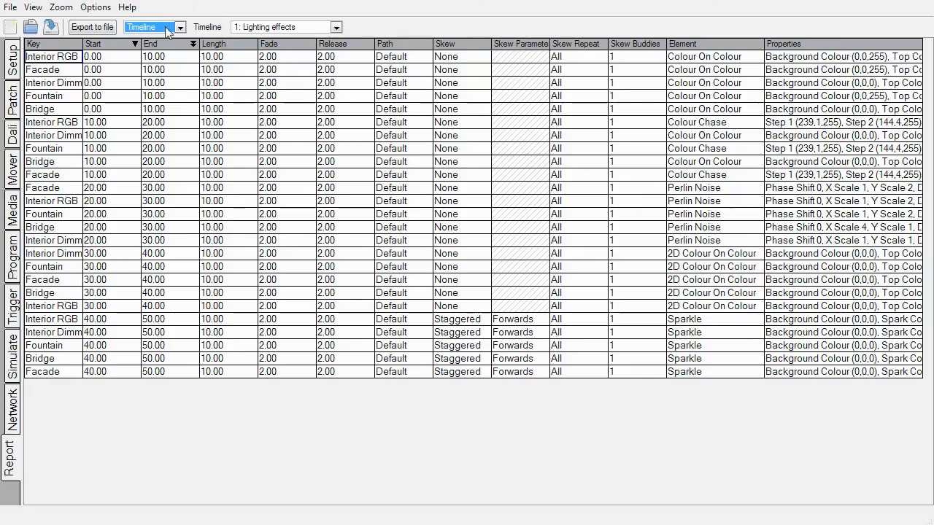
{"action": "left_click", "coordinate": [169, 28]}
{"action": "left_click", "coordinate": [160, 98]}
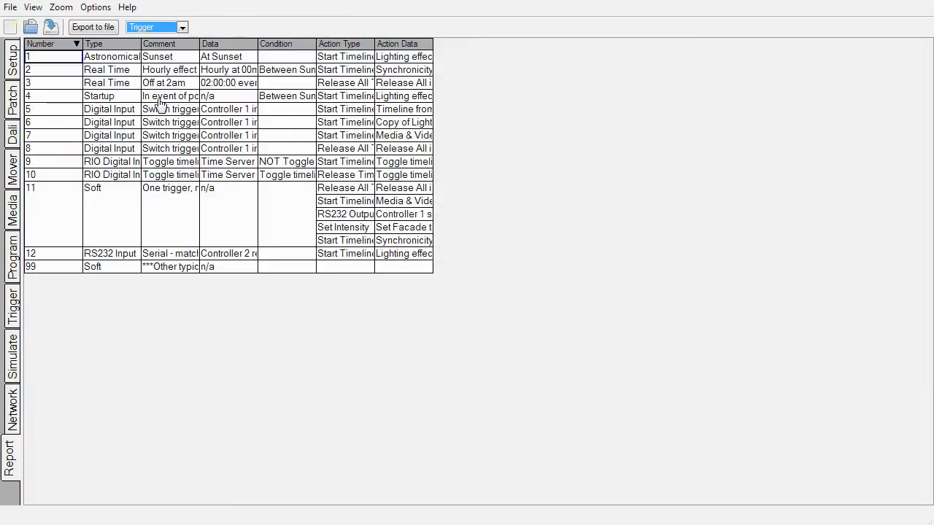
{"action": "left_click", "coordinate": [12, 365]}
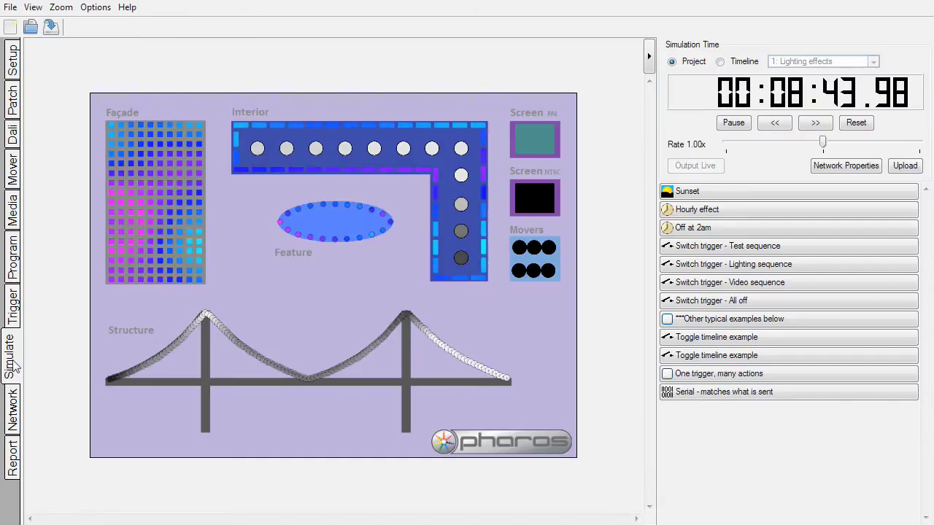